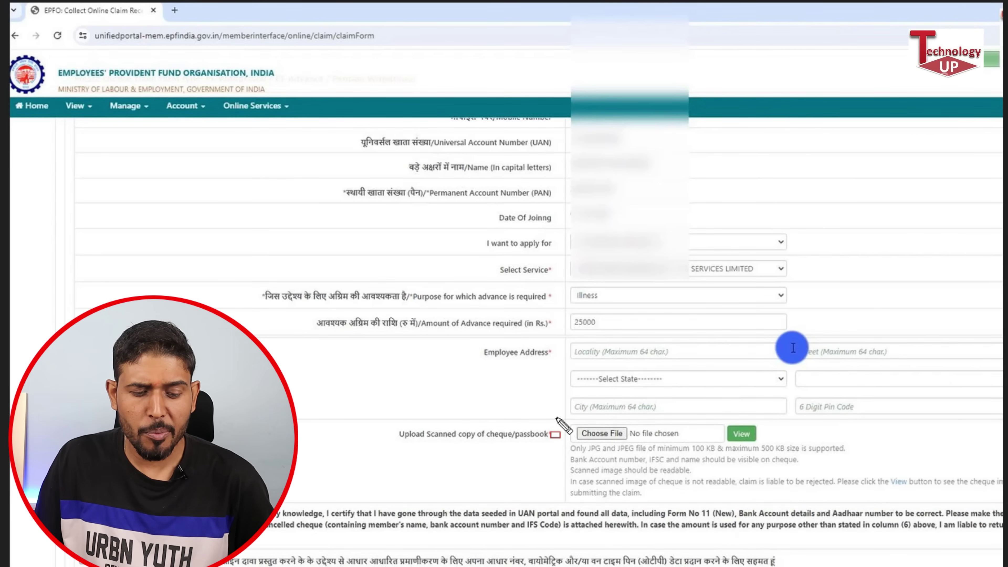
# - Examine the cheque/passbook upload field in the advance claim form, including its file format and bank detail requirements
pyautogui.moveTo(555, 416); pyautogui.dragTo(772, 441)
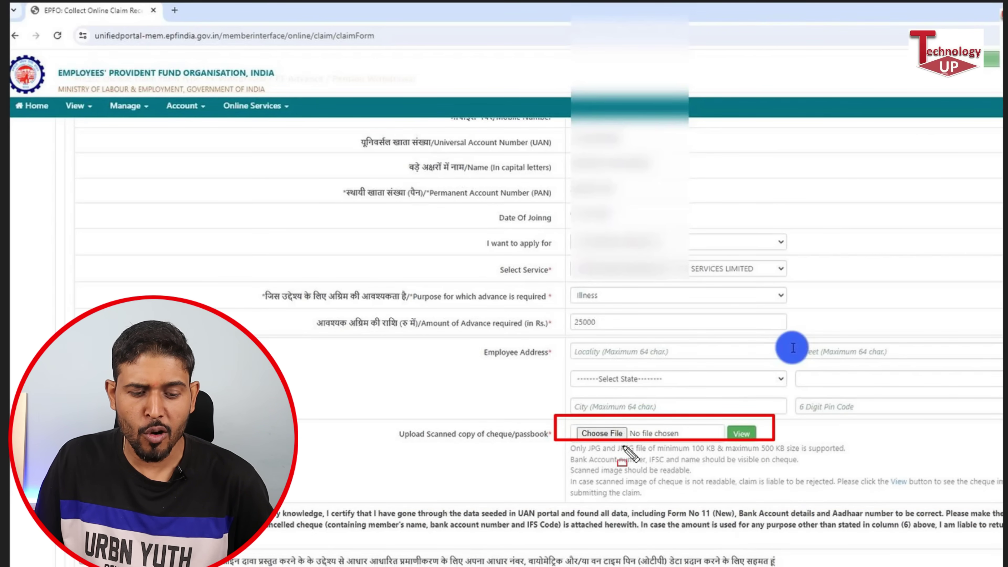
pyautogui.moveTo(574, 440); pyautogui.dragTo(637, 457)
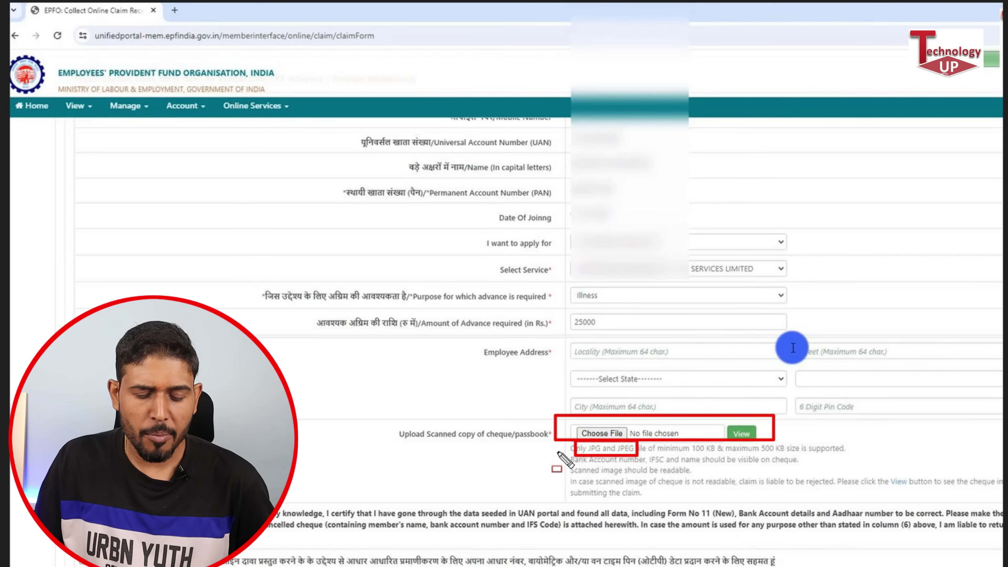
pyautogui.moveTo(556, 451); pyautogui.dragTo(668, 465)
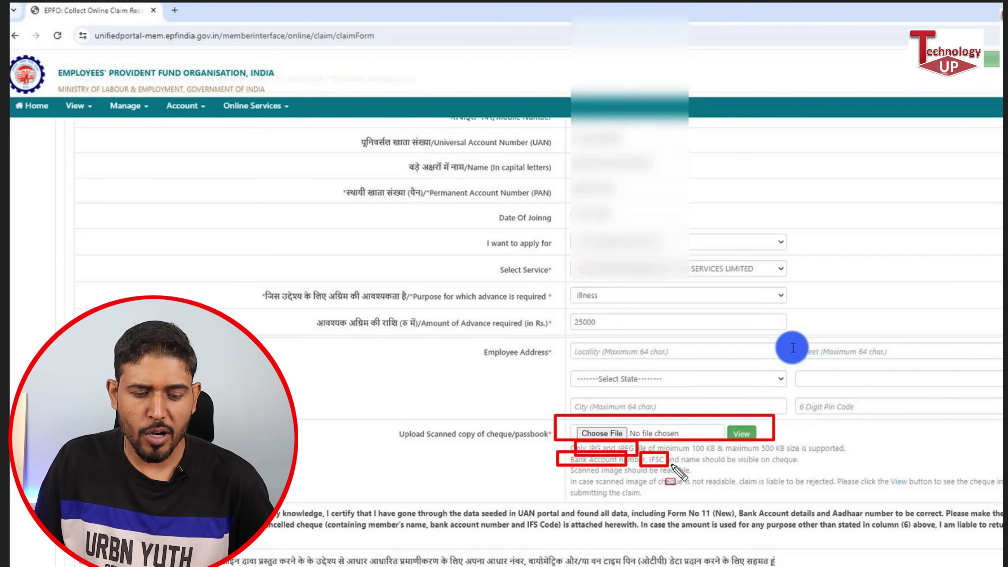
pyautogui.press('e')
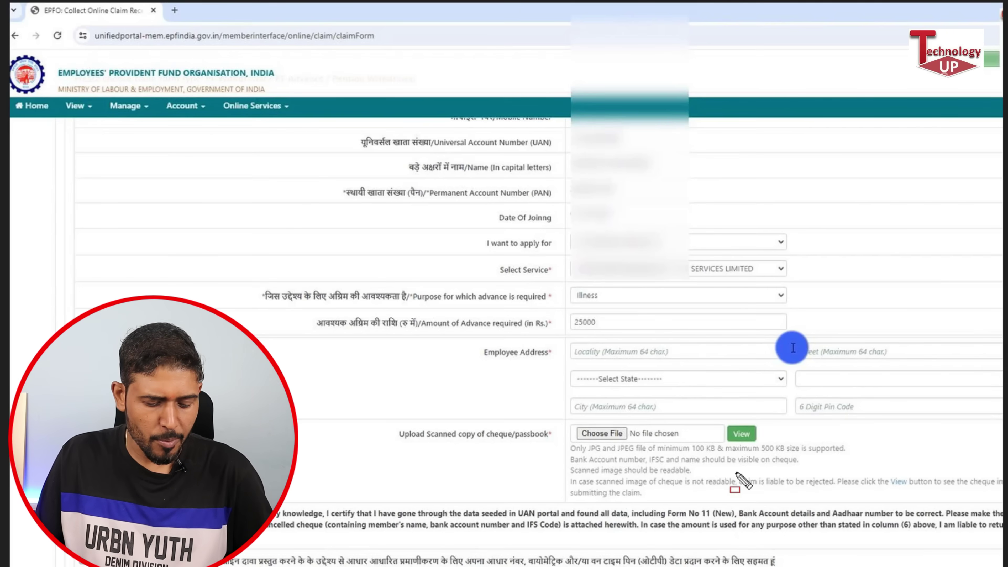
pyautogui.moveTo(361, 412)
pyautogui.mouseDown()
pyautogui.moveTo(577, 467)
pyautogui.moveTo(907, 515)
pyautogui.moveTo(914, 502)
pyautogui.mouseUp()
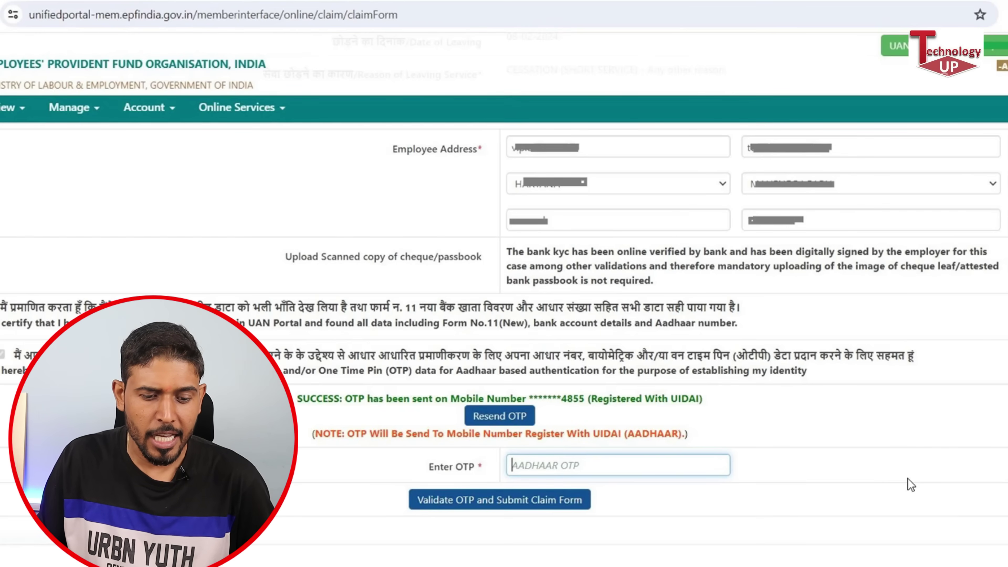
# - Read the note beside "Upload Scanned copy of cheque/passbook" in the claim form awaiting Aadhaar OTP validation
pyautogui.moveTo(261, 234)
pyautogui.mouseDown()
pyautogui.moveTo(292, 254)
pyautogui.moveTo(940, 302)
pyautogui.mouseUp()
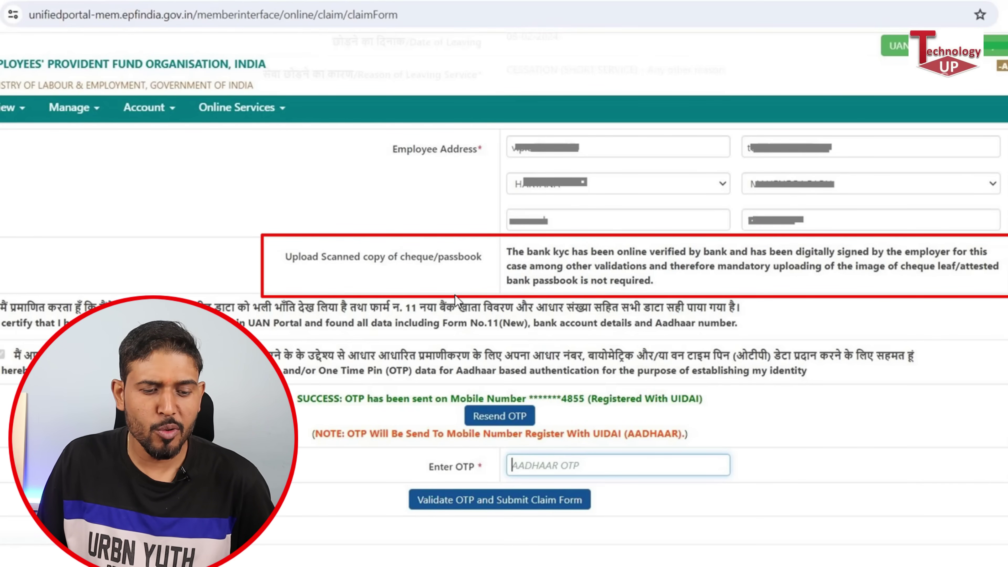
pyautogui.moveTo(268, 243); pyautogui.dragTo(486, 272)
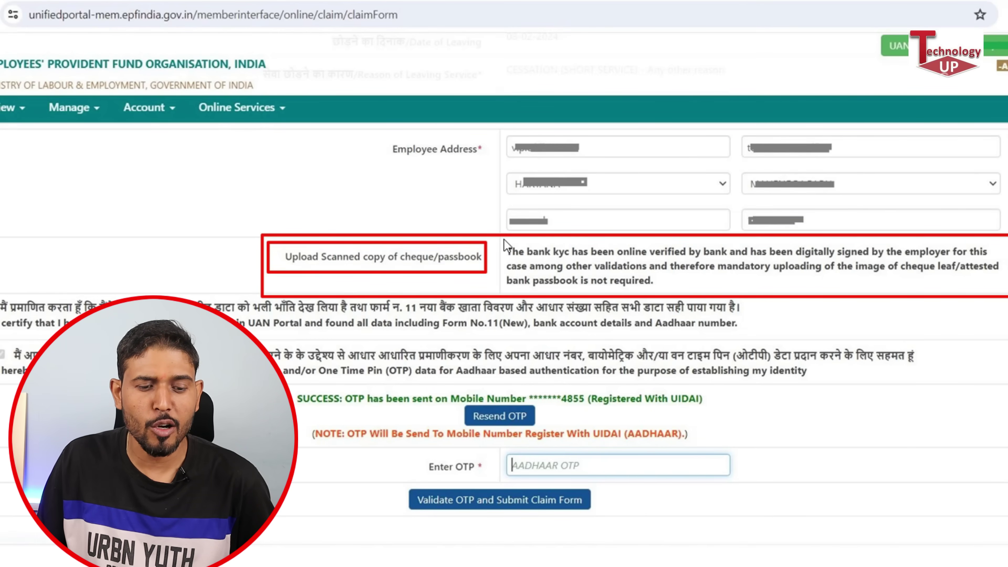
pyautogui.moveTo(494, 224)
pyautogui.mouseDown()
pyautogui.moveTo(507, 244)
pyautogui.moveTo(804, 302)
pyautogui.moveTo(1007, 304)
pyautogui.mouseUp()
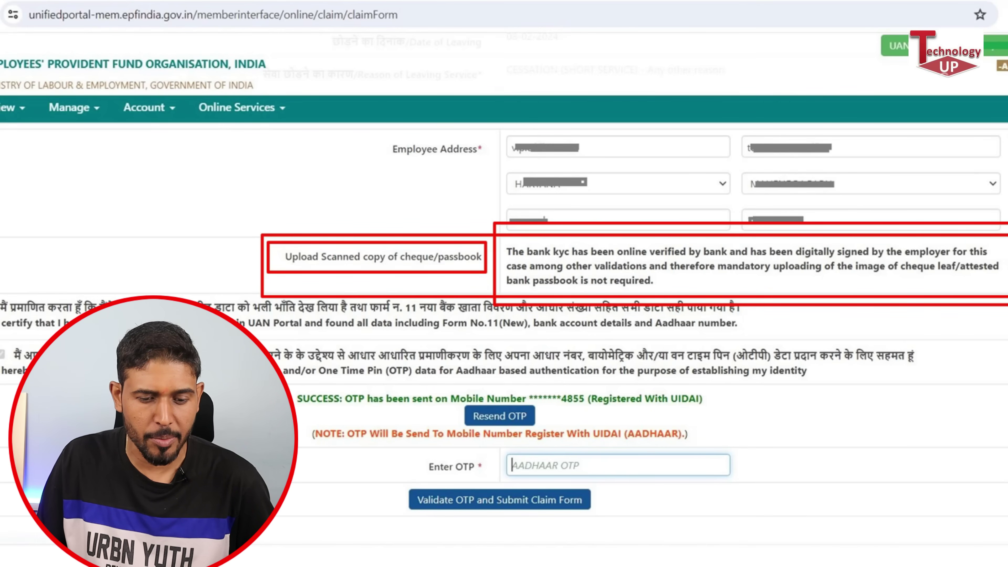
pyautogui.press('Escape')
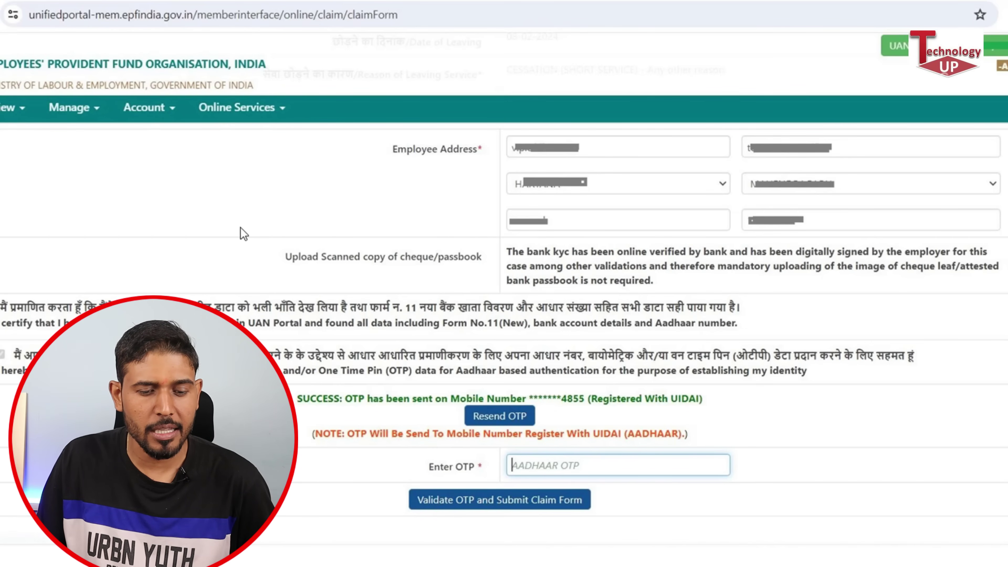
pyautogui.moveTo(239, 228)
pyautogui.mouseDown()
pyautogui.moveTo(786, 296)
pyautogui.moveTo(1007, 308)
pyautogui.moveTo(1007, 298)
pyautogui.mouseUp()
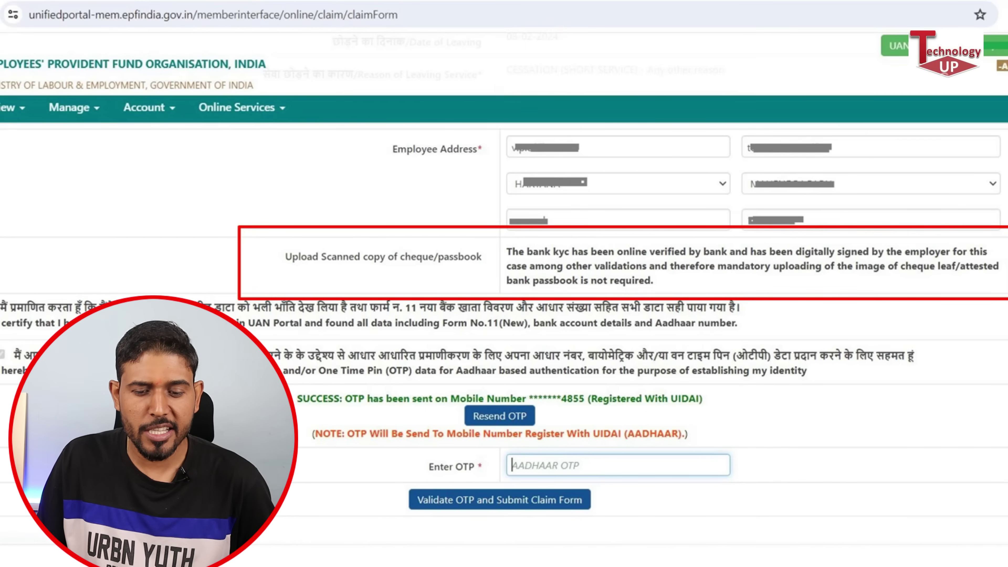
pyautogui.moveTo(954, 257); pyautogui.dragTo(993, 276)
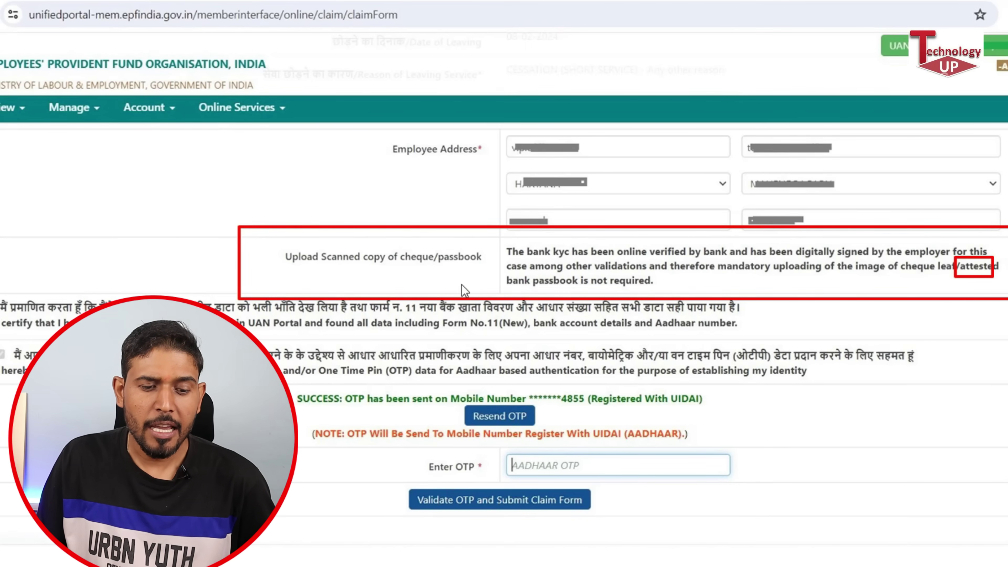
pyautogui.moveTo(480, 274)
pyautogui.mouseDown()
pyautogui.moveTo(605, 297)
pyautogui.moveTo(678, 294)
pyautogui.mouseUp()
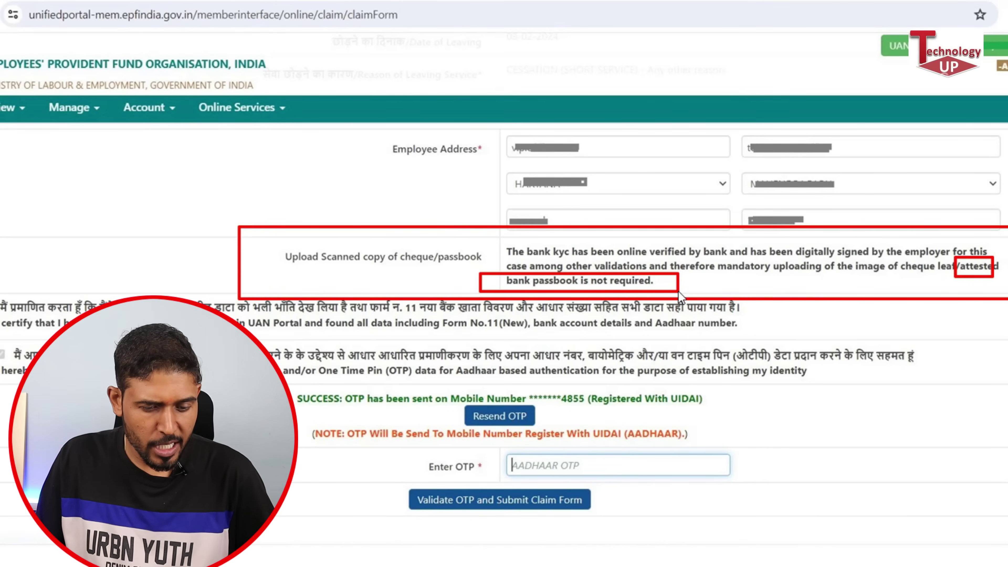
pyautogui.press('Escape')
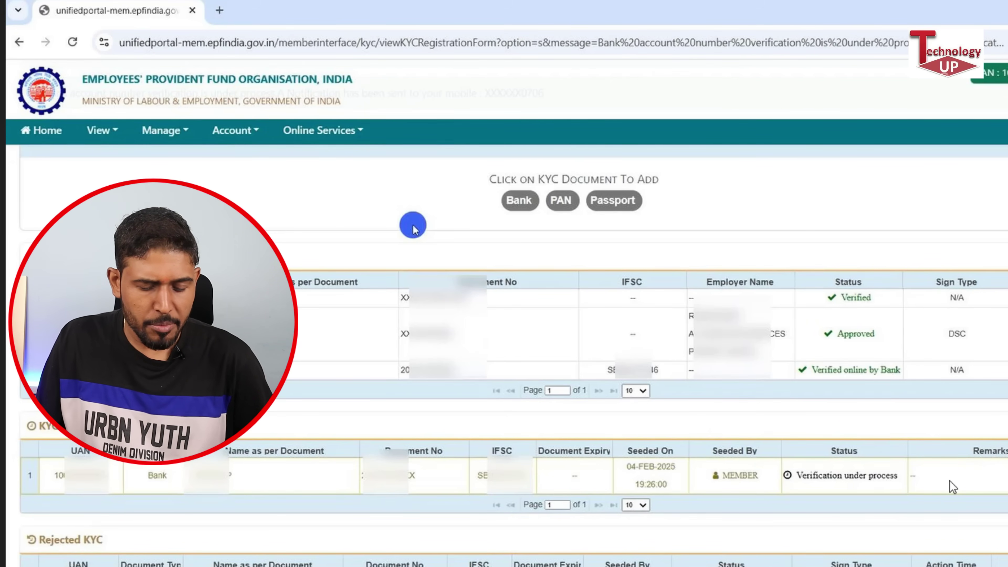
# - Compare the Status entries of bank documents in the pending and currently active KYC tables
pyautogui.moveTo(778, 432); pyautogui.dragTo(933, 517)
pyautogui.moveTo(754, 455); pyautogui.dragTo(985, 500)
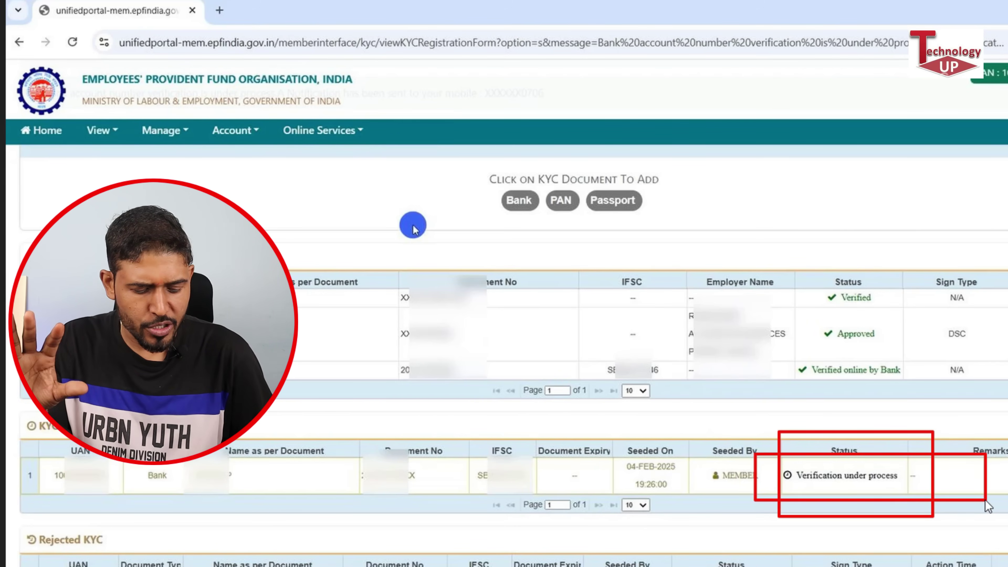
pyautogui.press('Escape')
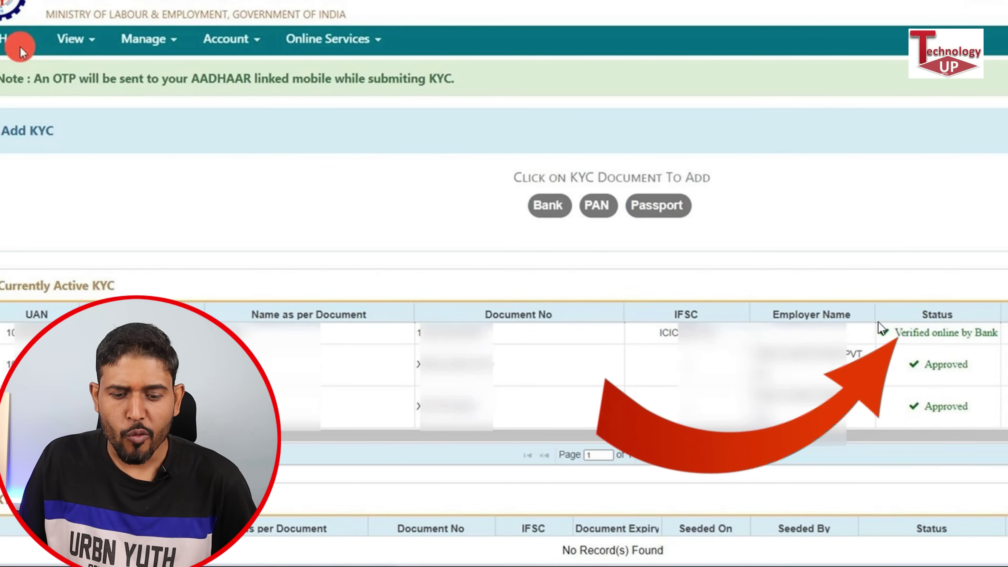
pyautogui.moveTo(874, 317); pyautogui.dragTo(1006, 345)
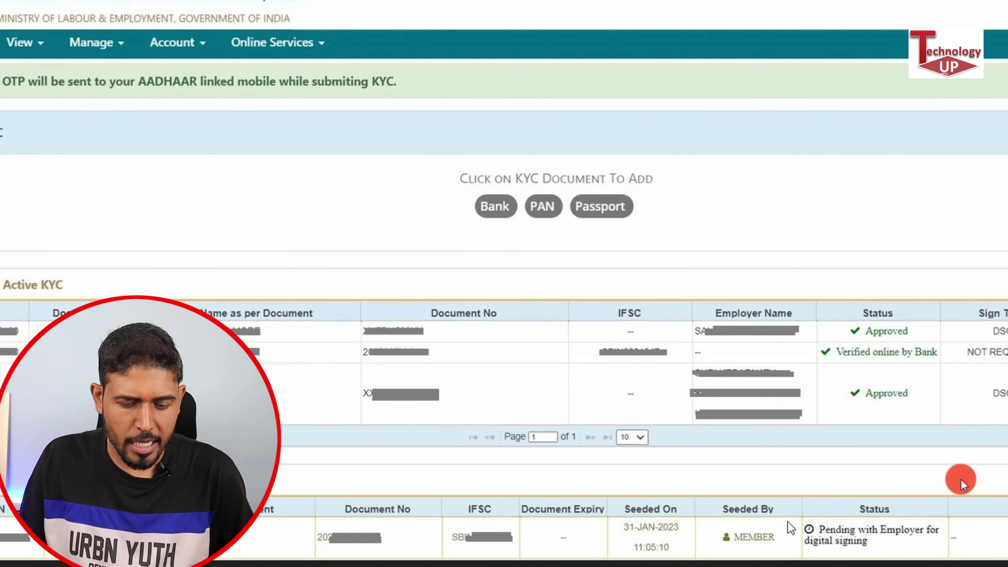
pyautogui.moveTo(790, 507); pyautogui.dragTo(958, 552)
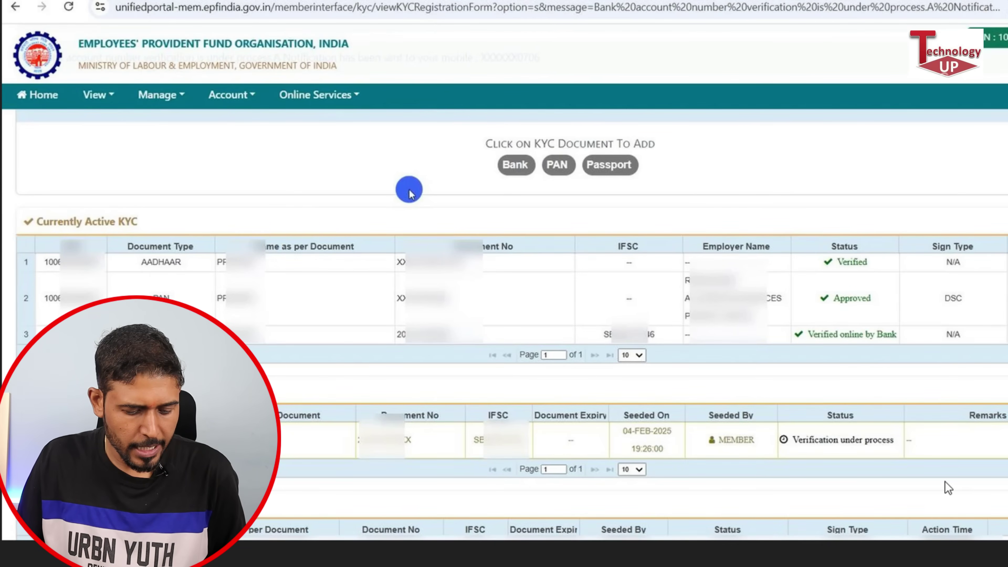
pyautogui.moveTo(761, 421); pyautogui.dragTo(858, 445)
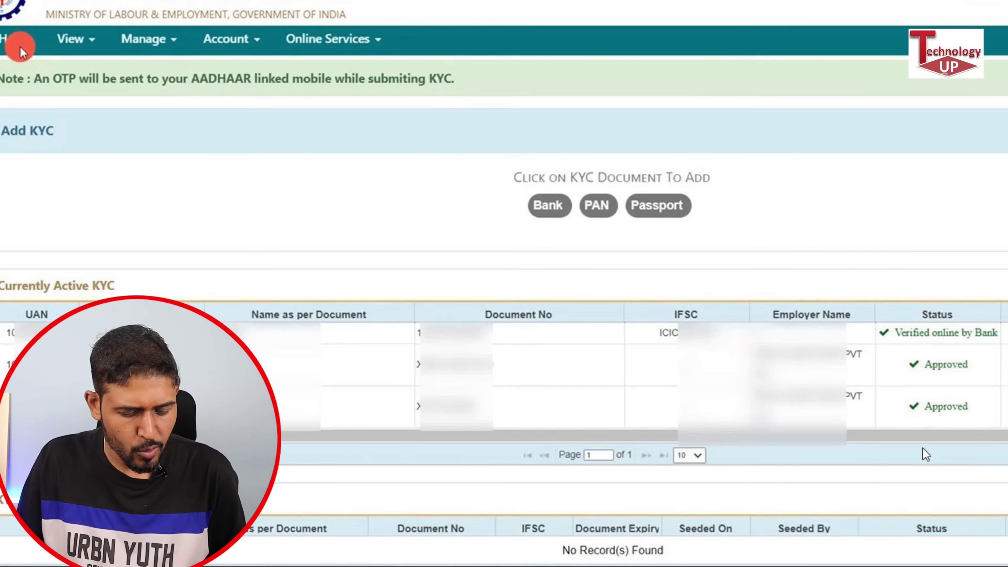
pyautogui.moveTo(871, 315)
pyautogui.mouseDown()
pyautogui.moveTo(932, 342)
pyautogui.moveTo(1007, 349)
pyautogui.mouseUp()
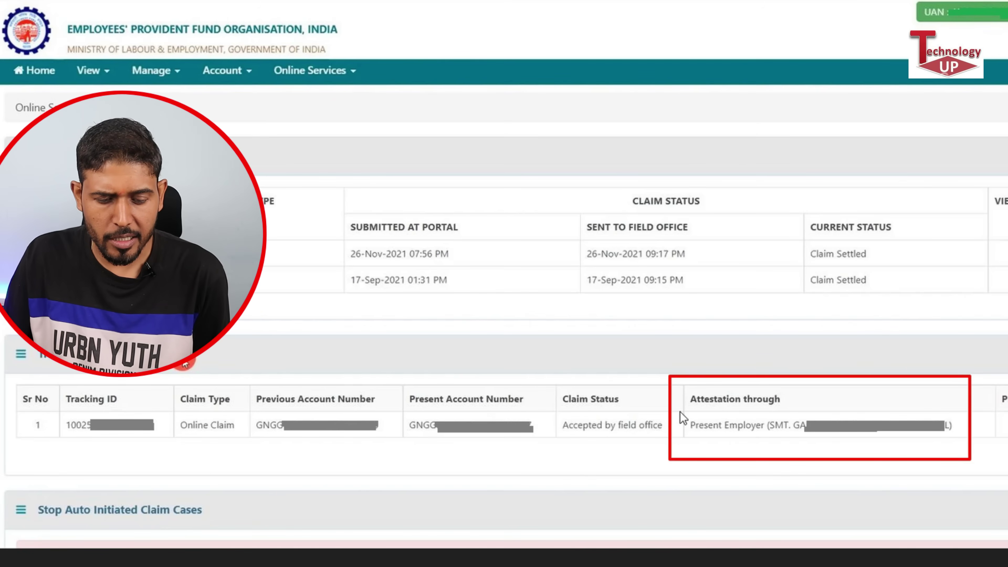
# - Check the Claim Status and "Attestation through" entries of the single online transfer claim
pyautogui.moveTo(678, 411); pyautogui.dragTo(965, 452)
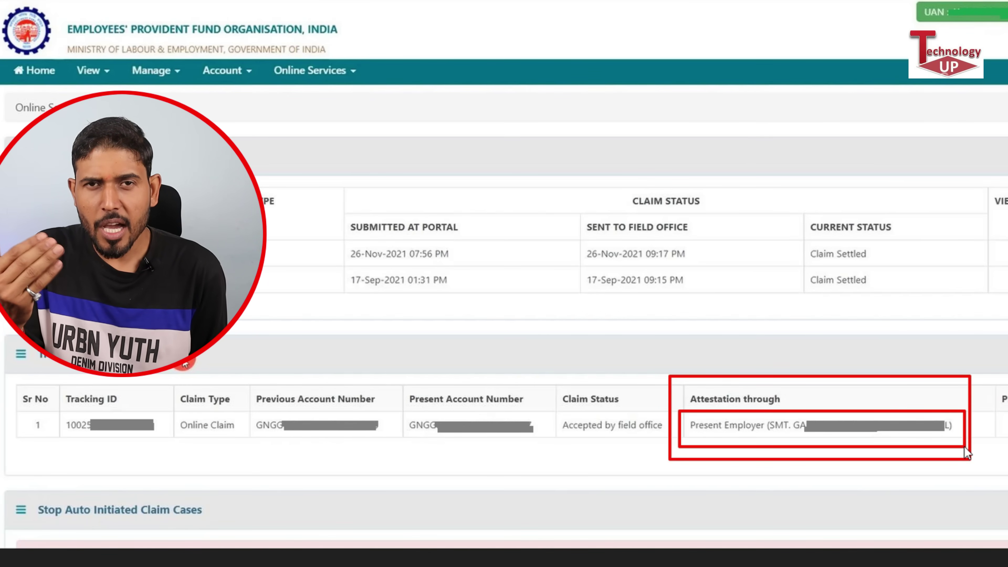
pyautogui.moveTo(545, 374); pyautogui.dragTo(663, 451)
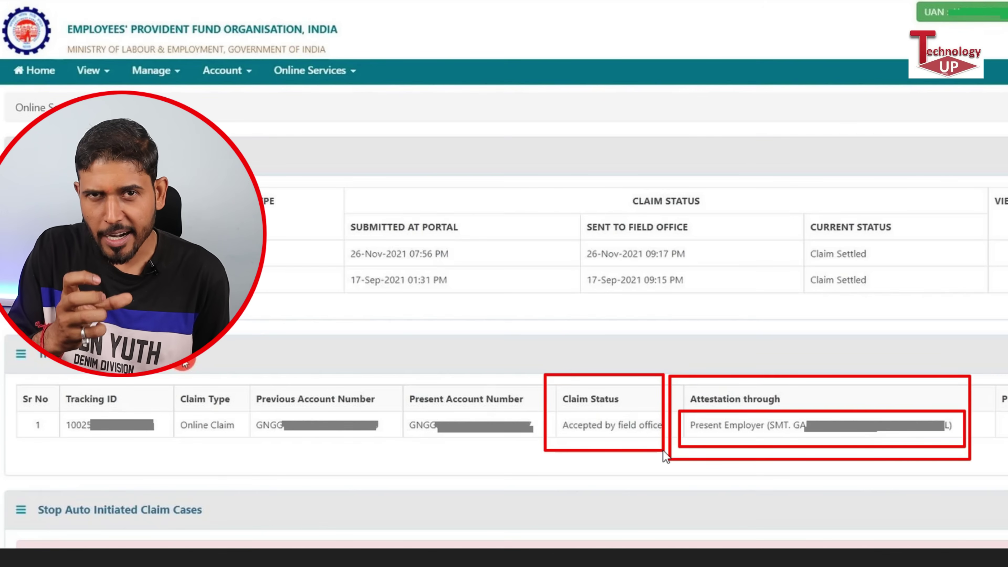
pyautogui.press('Escape')
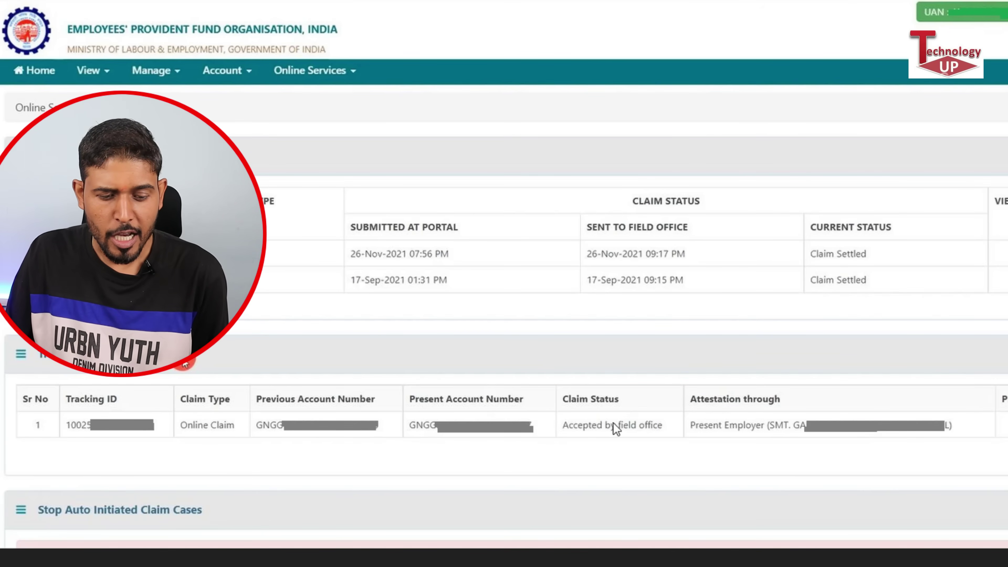
pyautogui.moveTo(541, 368)
pyautogui.mouseDown()
pyautogui.moveTo(669, 457)
pyautogui.moveTo(974, 460)
pyautogui.mouseUp()
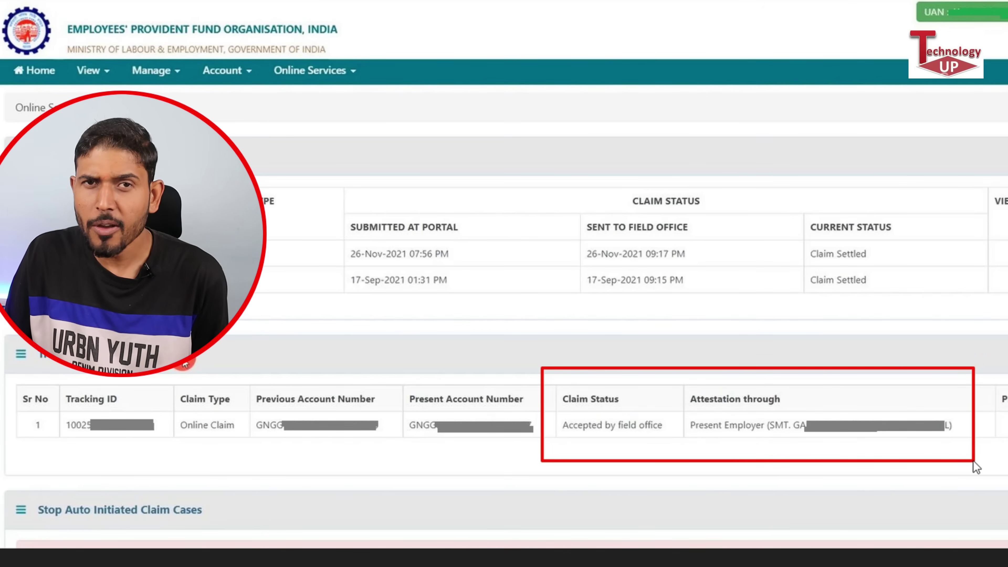
pyautogui.press('Escape')
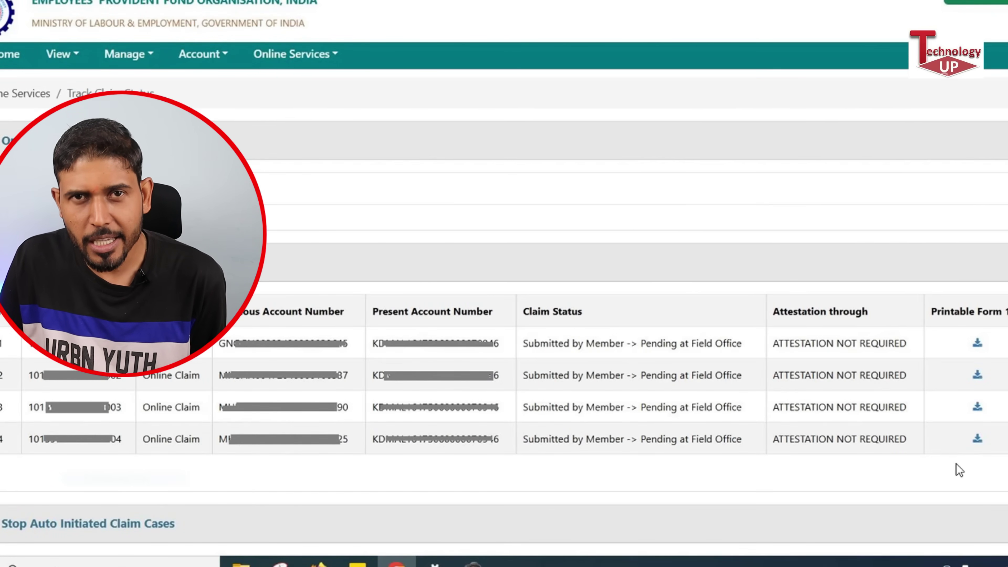
# - Check the "Attestation through" column for the four transfer claims on the Track Claim Status page
pyautogui.moveTo(750, 280)
pyautogui.mouseDown()
pyautogui.moveTo(863, 462)
pyautogui.moveTo(951, 484)
pyautogui.mouseUp()
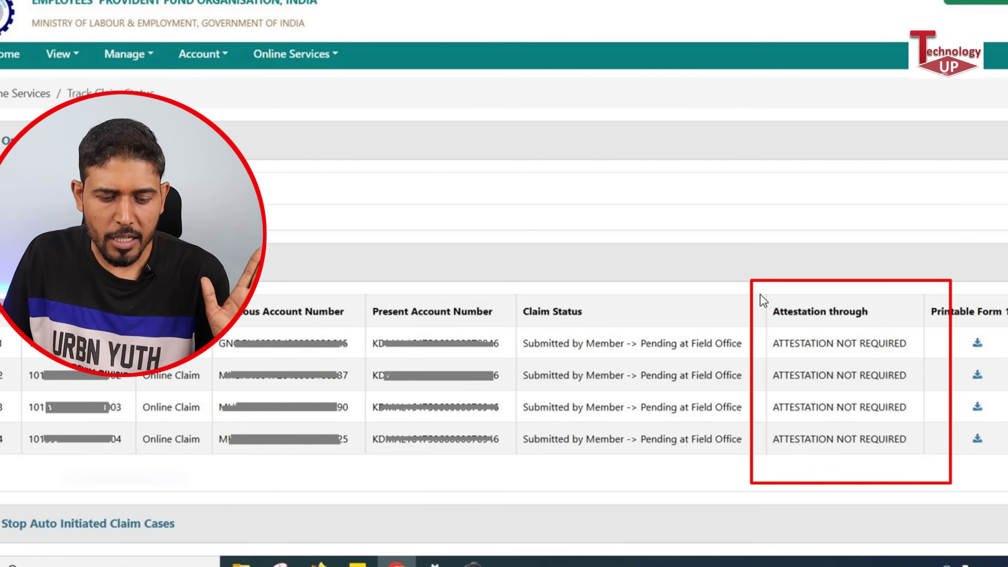
pyautogui.moveTo(758, 293)
pyautogui.mouseDown()
pyautogui.moveTo(812, 325)
pyautogui.moveTo(902, 330)
pyautogui.mouseUp()
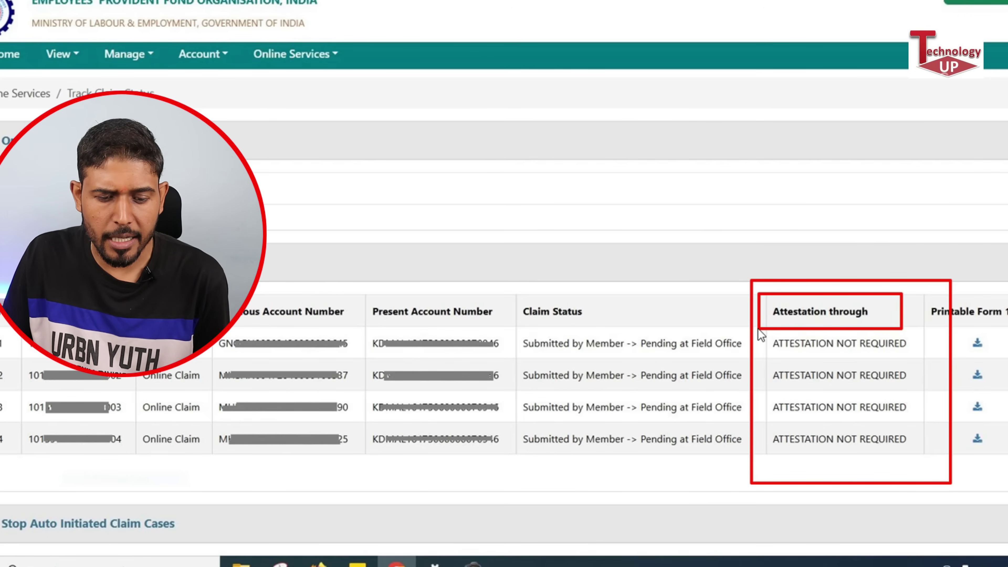
pyautogui.moveTo(756, 326)
pyautogui.mouseDown()
pyautogui.moveTo(896, 370)
pyautogui.moveTo(932, 359)
pyautogui.mouseUp()
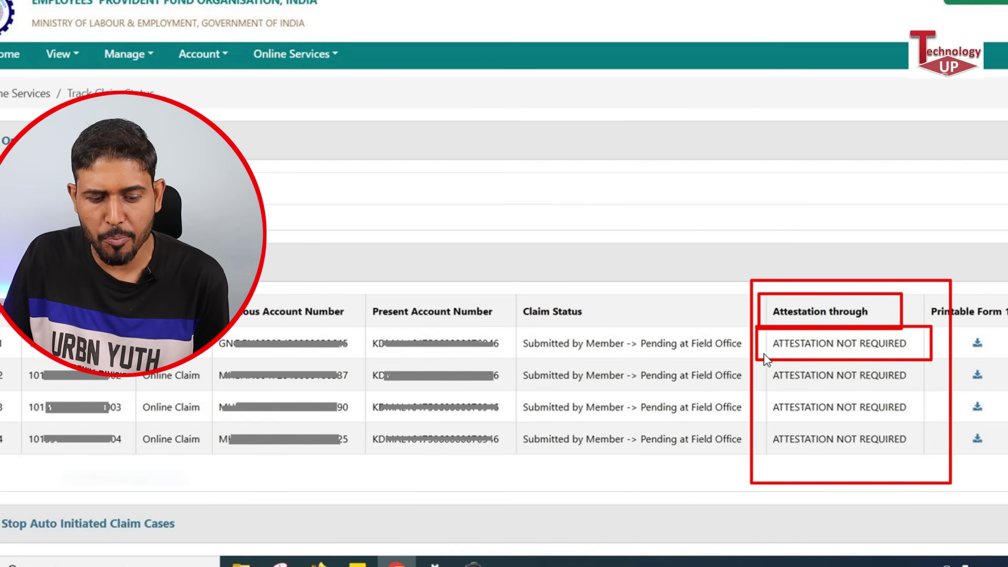
pyautogui.moveTo(760, 353)
pyautogui.mouseDown()
pyautogui.moveTo(832, 396)
pyautogui.moveTo(917, 394)
pyautogui.mouseUp()
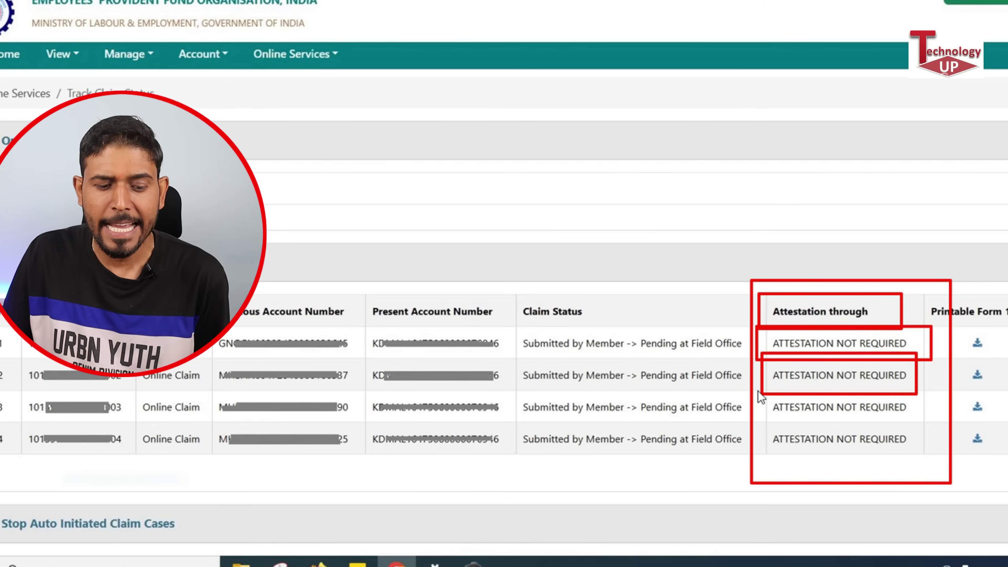
pyautogui.press('Escape')
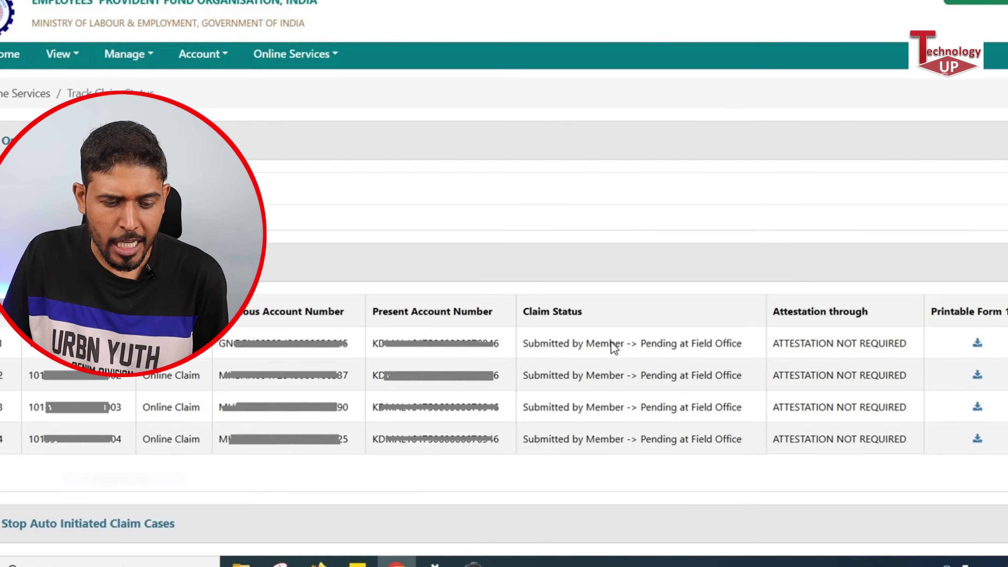
# - Review the Claim Status column of the four transfer claims together with their attestation entries
pyautogui.moveTo(512, 328)
pyautogui.mouseDown()
pyautogui.moveTo(600, 359)
pyautogui.moveTo(627, 357)
pyautogui.mouseUp()
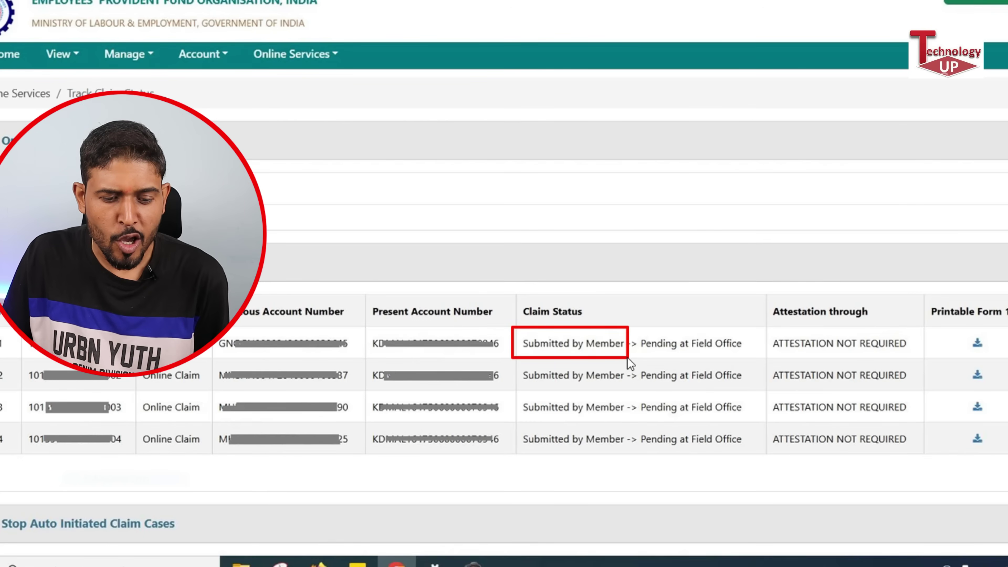
pyautogui.moveTo(631, 284)
pyautogui.mouseDown()
pyautogui.moveTo(635, 345)
pyautogui.moveTo(753, 367)
pyautogui.mouseUp()
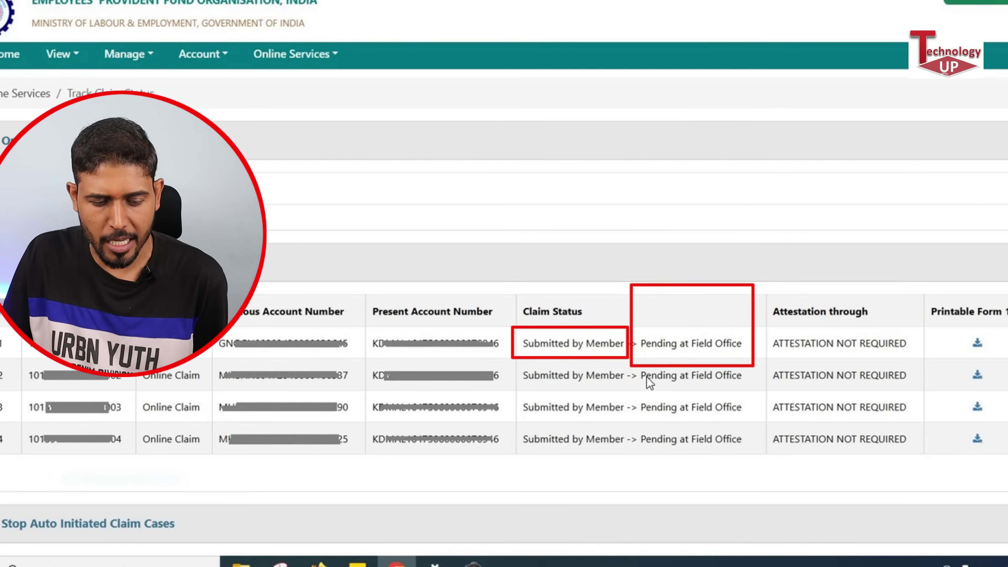
pyautogui.moveTo(631, 363)
pyautogui.mouseDown()
pyautogui.moveTo(655, 390)
pyautogui.moveTo(754, 397)
pyautogui.mouseUp()
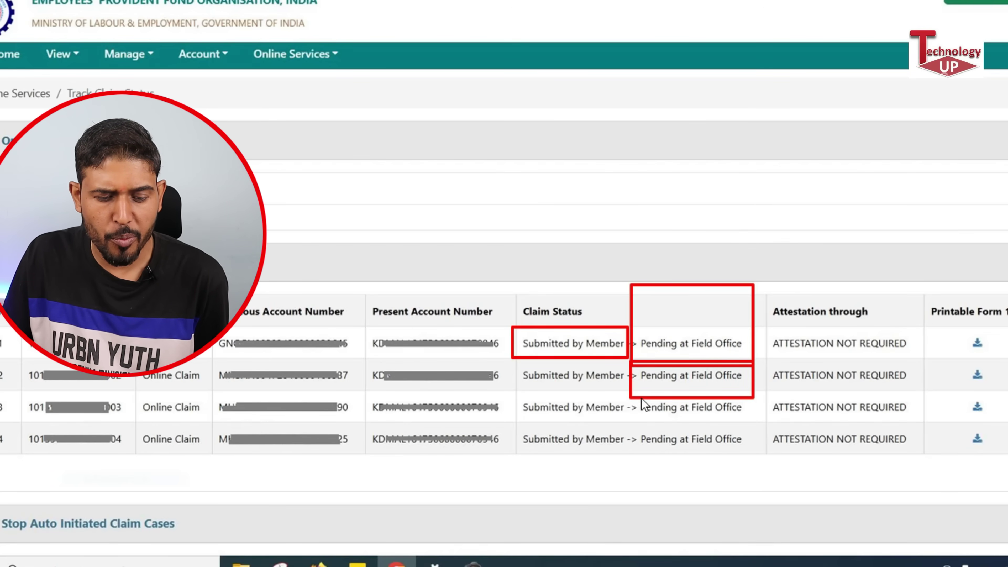
pyautogui.moveTo(631, 396); pyautogui.dragTo(755, 461)
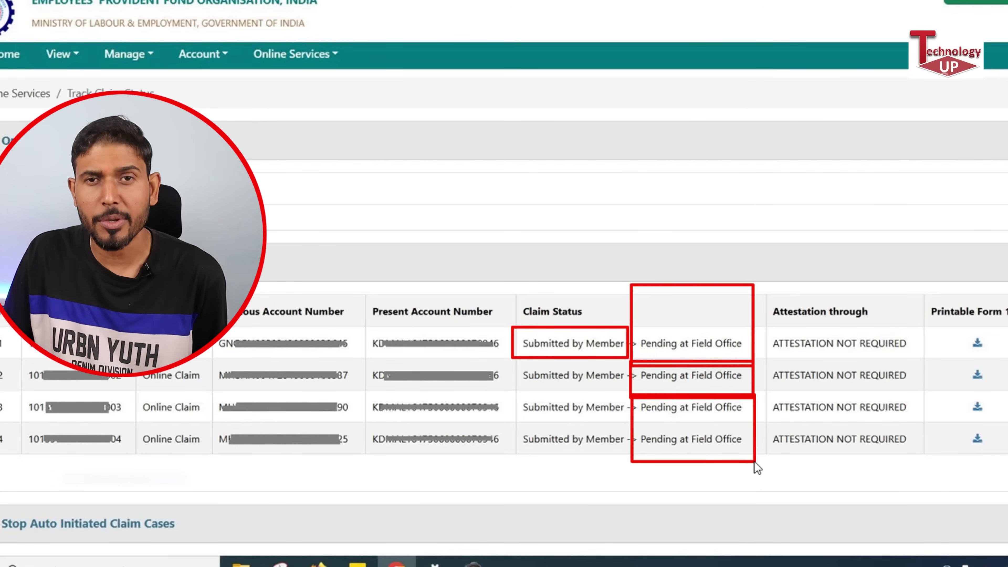
pyautogui.press('e')
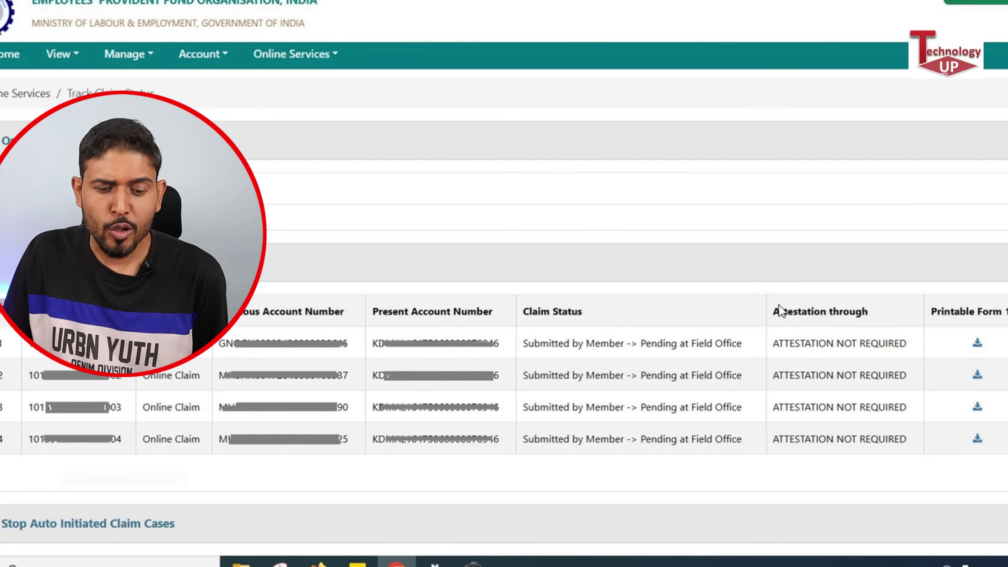
pyautogui.moveTo(757, 268)
pyautogui.mouseDown()
pyautogui.moveTo(851, 435)
pyautogui.moveTo(916, 469)
pyautogui.mouseUp()
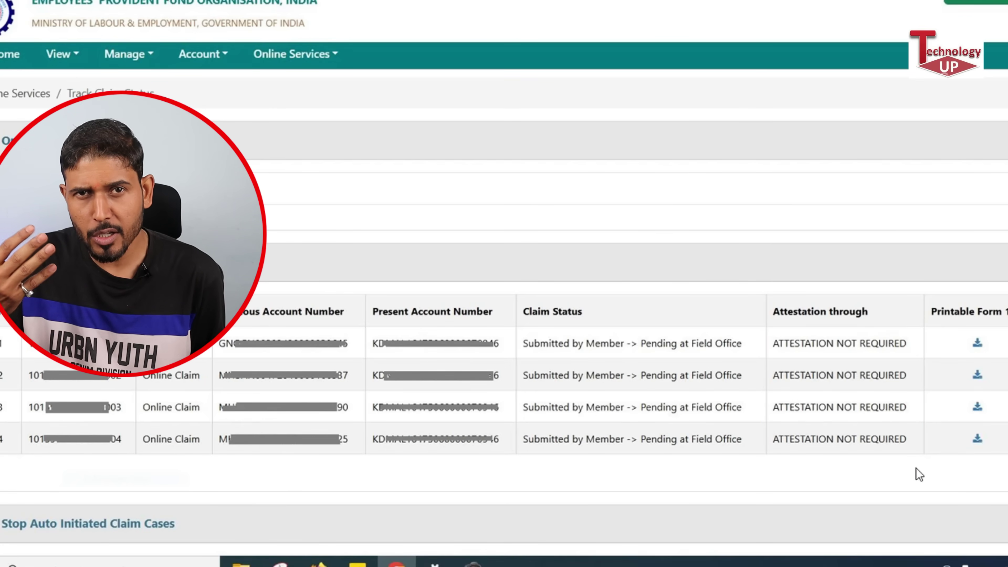
pyautogui.moveTo(515, 271)
pyautogui.mouseDown()
pyautogui.moveTo(724, 457)
pyautogui.moveTo(943, 474)
pyautogui.mouseUp()
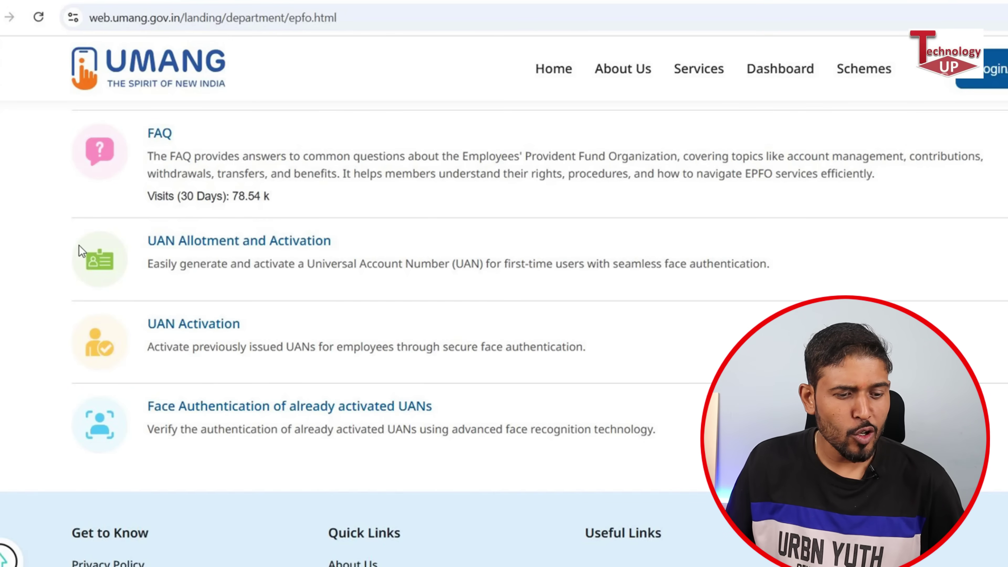
# - Review the "UAN Allotment and Activation" service on UMANG and the 3 April 2025 EPFO circular on cheque uploads and employer approval
pyautogui.moveTo(77, 245); pyautogui.dragTo(810, 292)
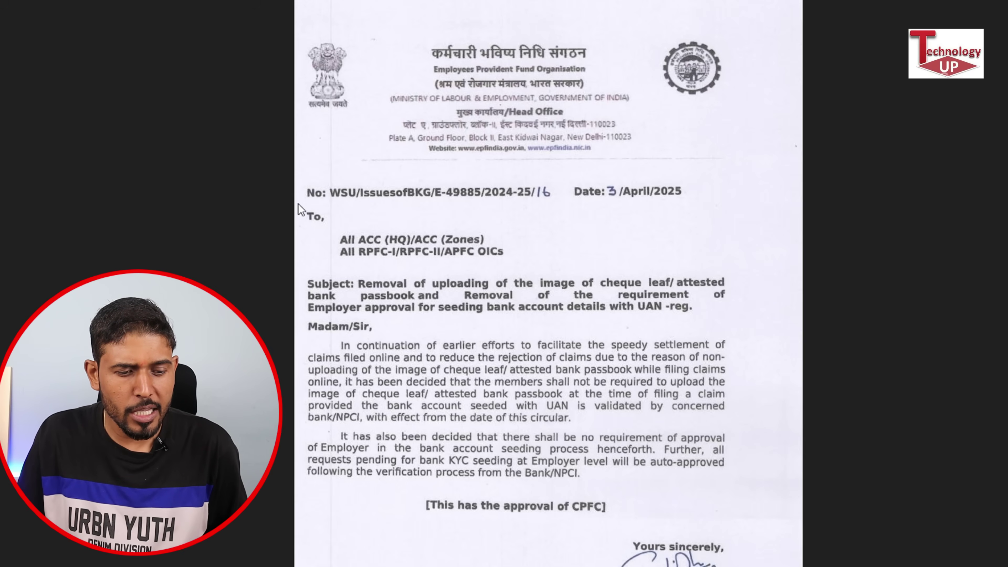
pyautogui.moveTo(444, 493); pyautogui.dragTo(781, 537)
pyautogui.press('Escape')
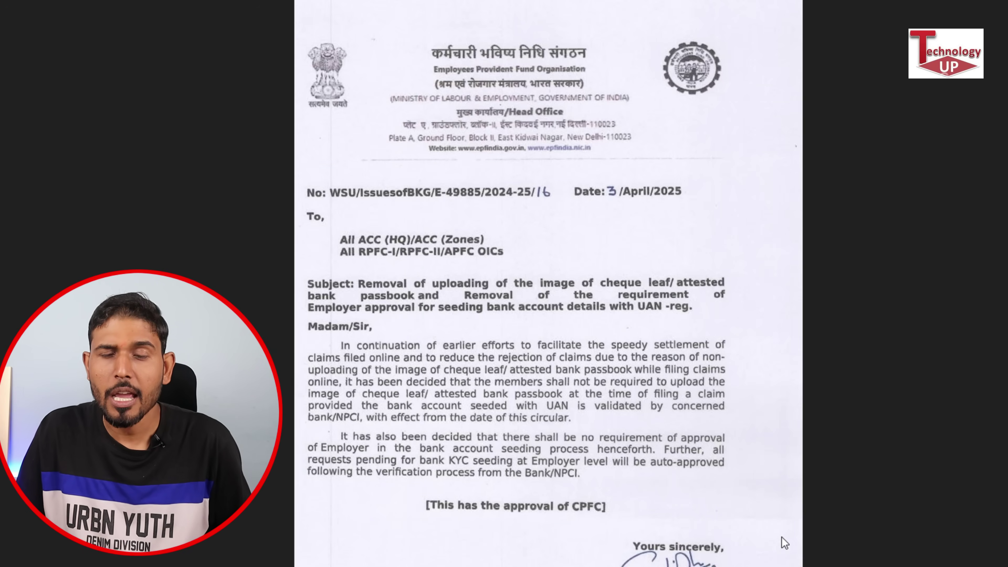